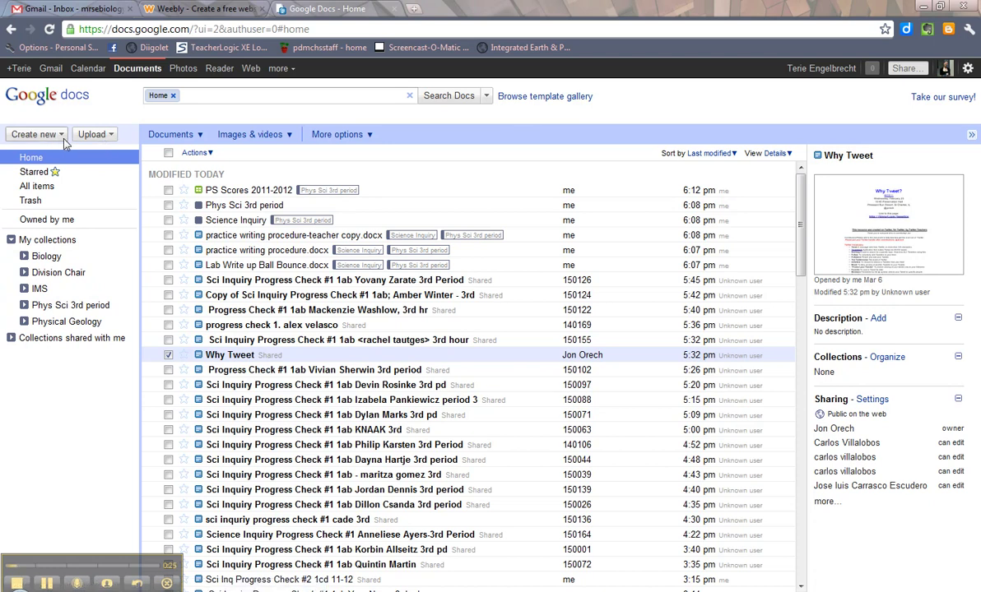
Review the item types available for creation and the options for uploading files, folders and settings
left_click(63, 138)
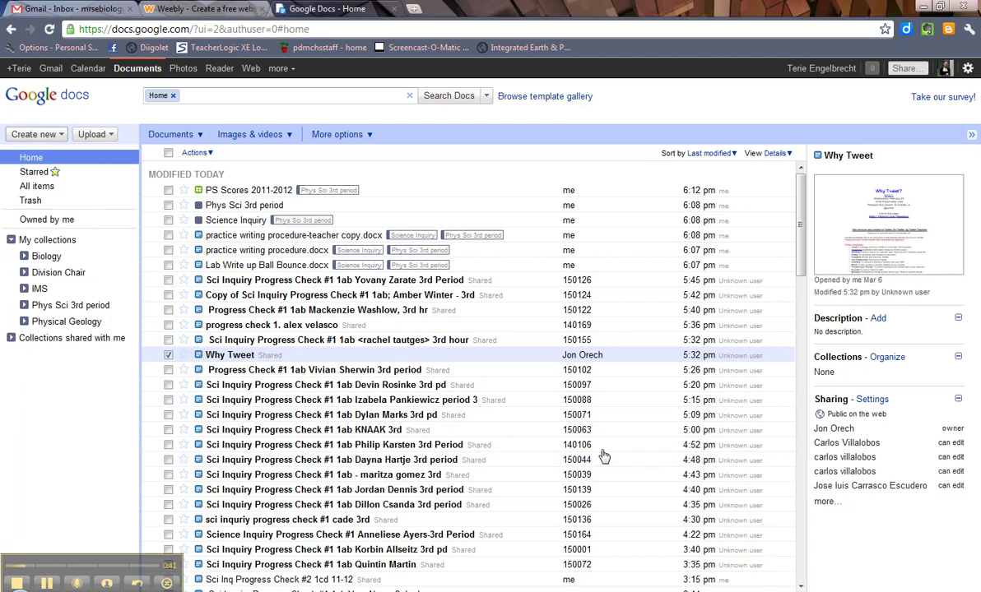
left_click(53, 134)
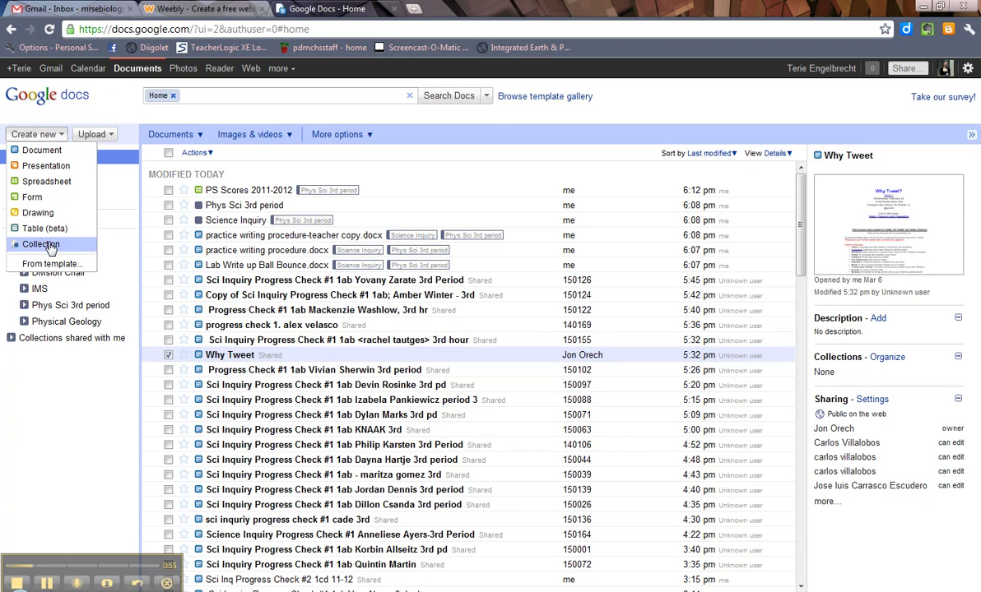
left_click(62, 136)
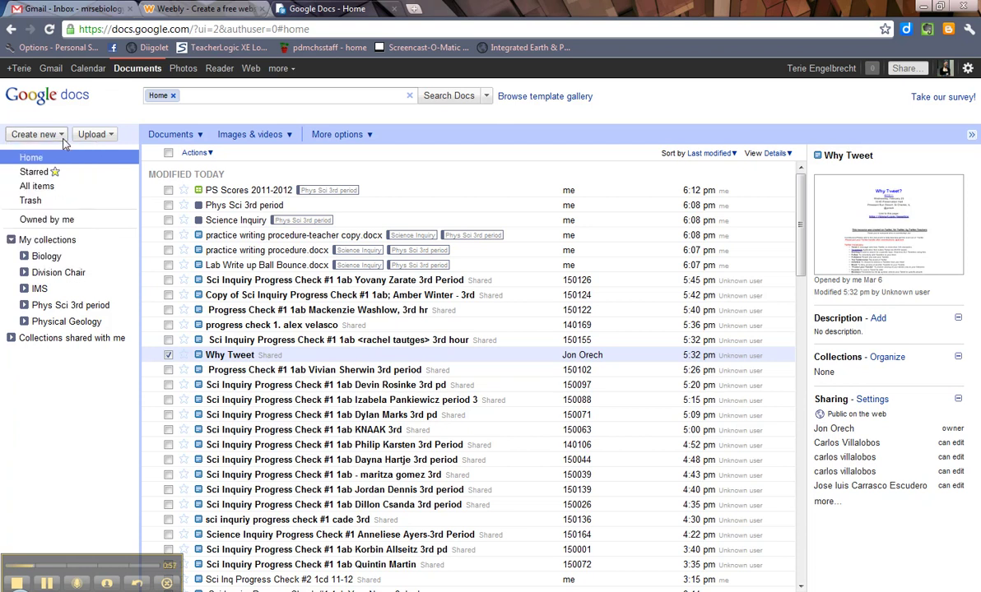
left_click(110, 136)
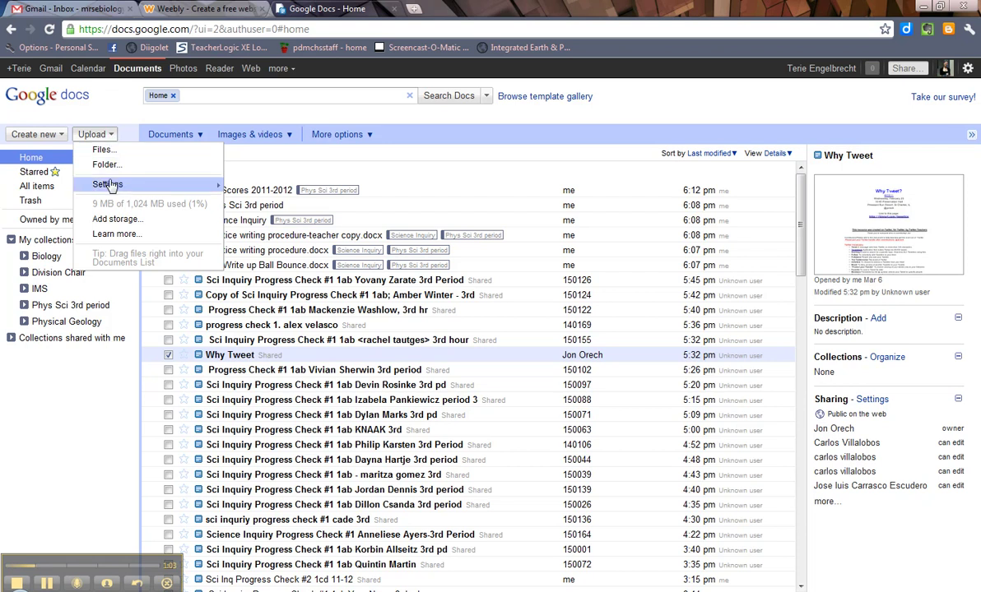
mouse_move(110, 184)
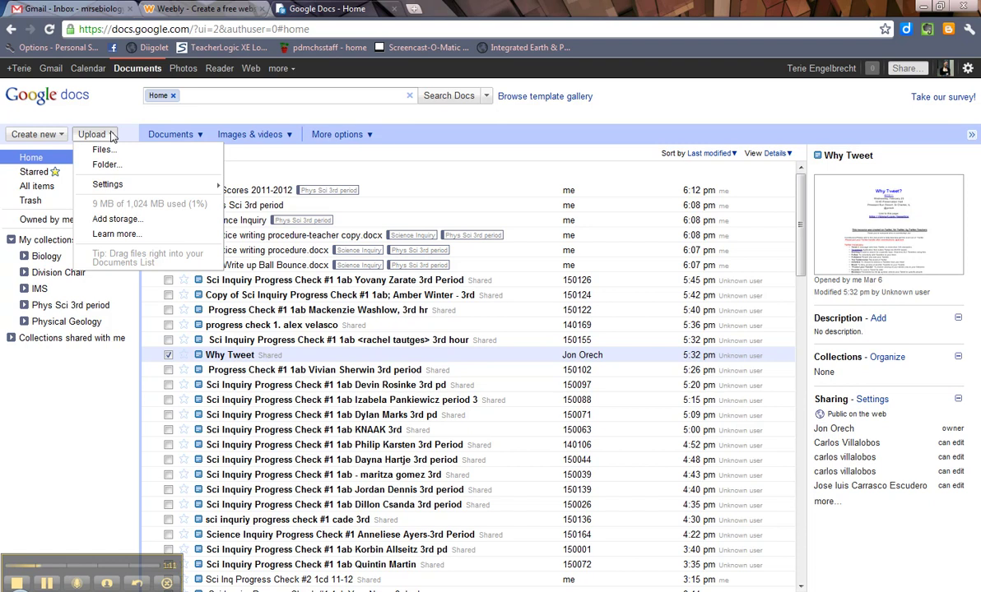
left_click(113, 135)
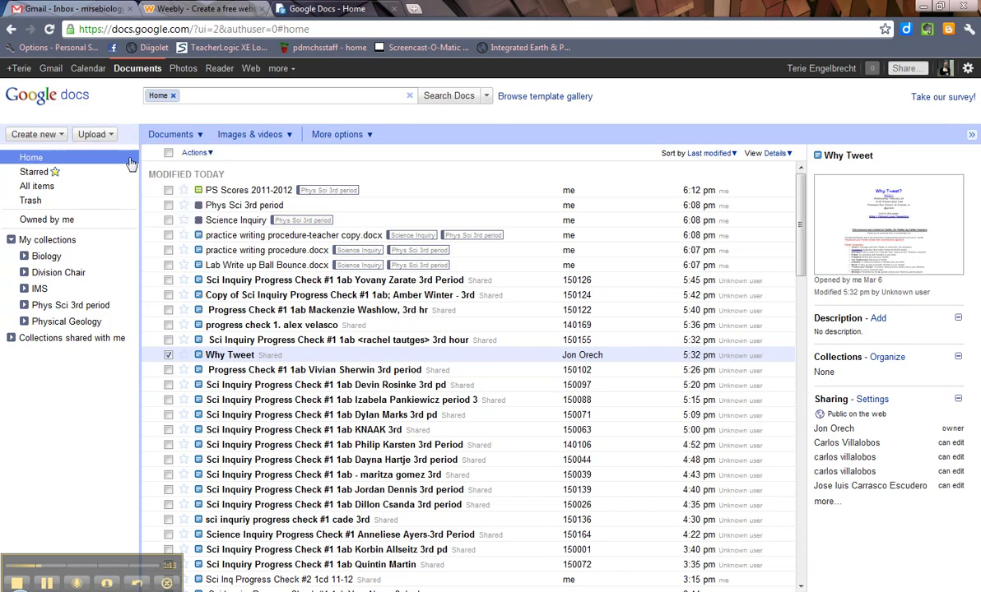
Browse the Starred, All items, Trash and Owned by me document lists one after another
left_click(29, 173)
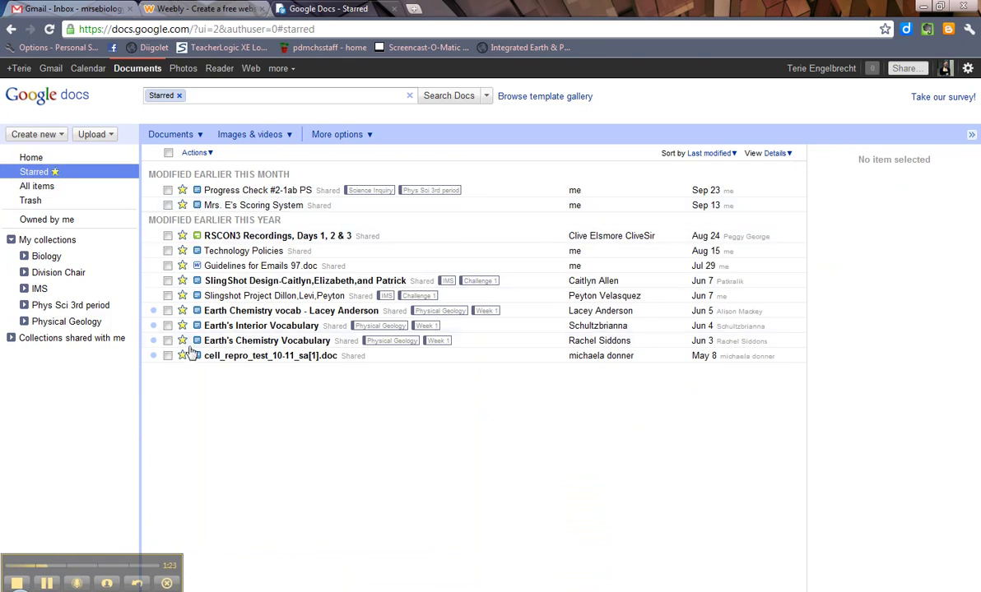
left_click(37, 187)
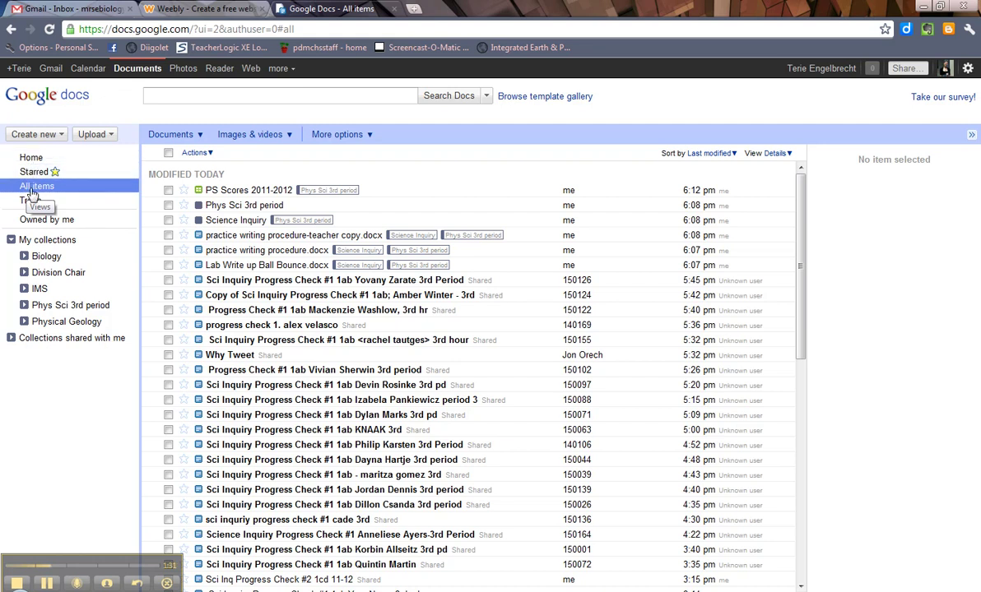
left_click(22, 202)
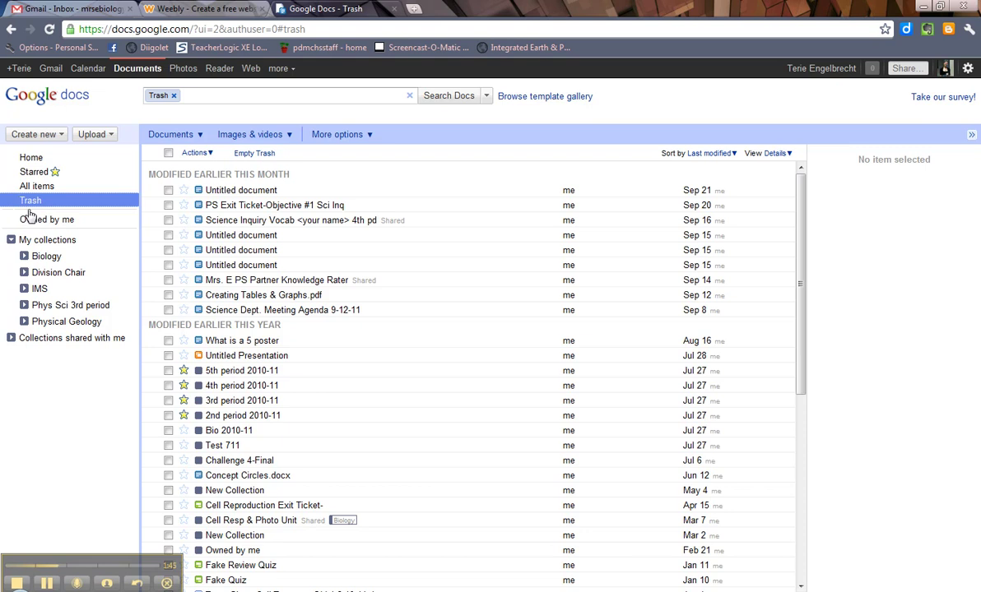
left_click(43, 222)
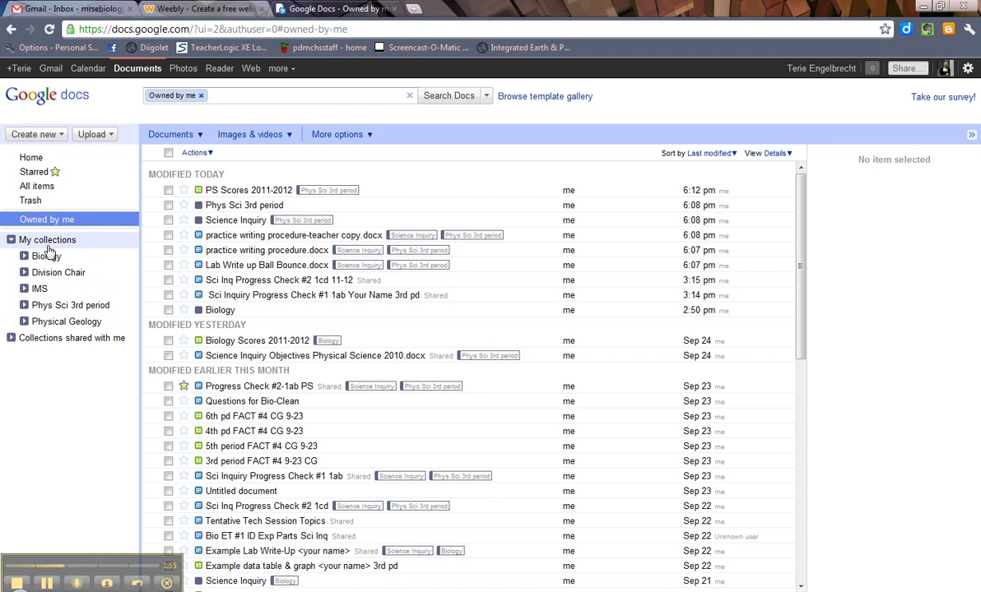
Expand the Biology collection and examine which item types can be created inside its 4th period subcollection
left_click(57, 136)
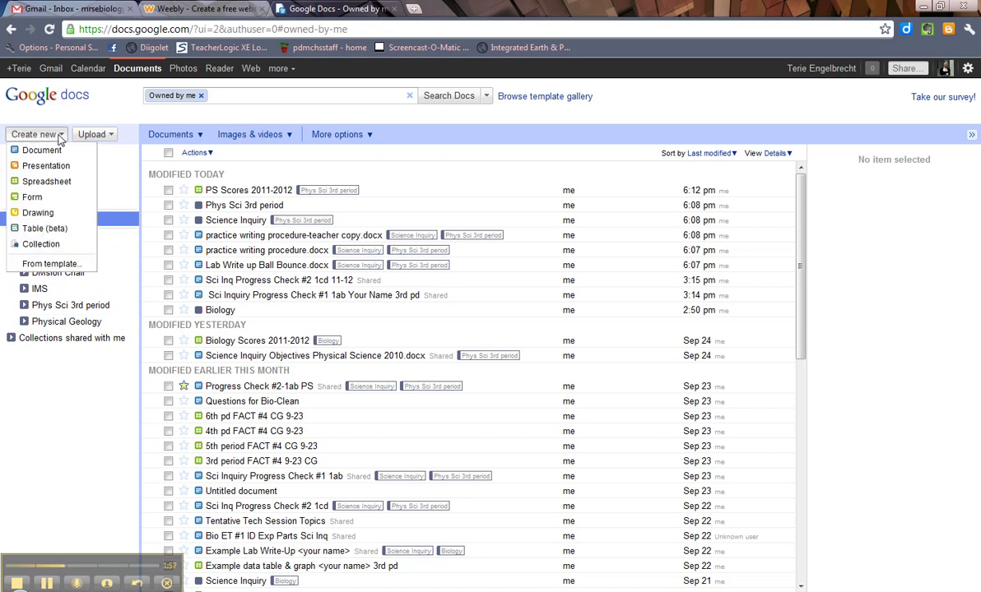
left_click(59, 139)
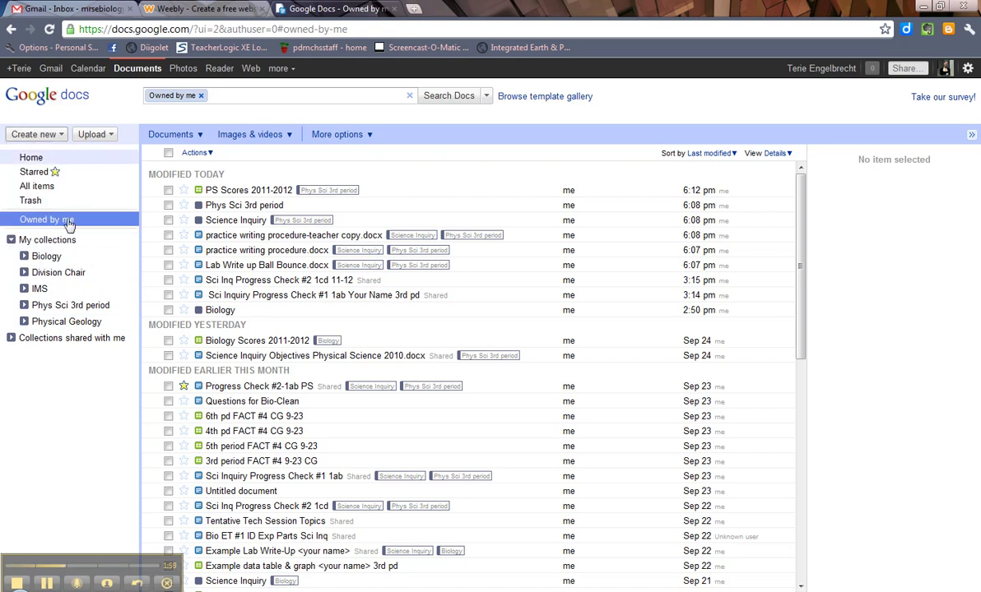
left_click(24, 258)
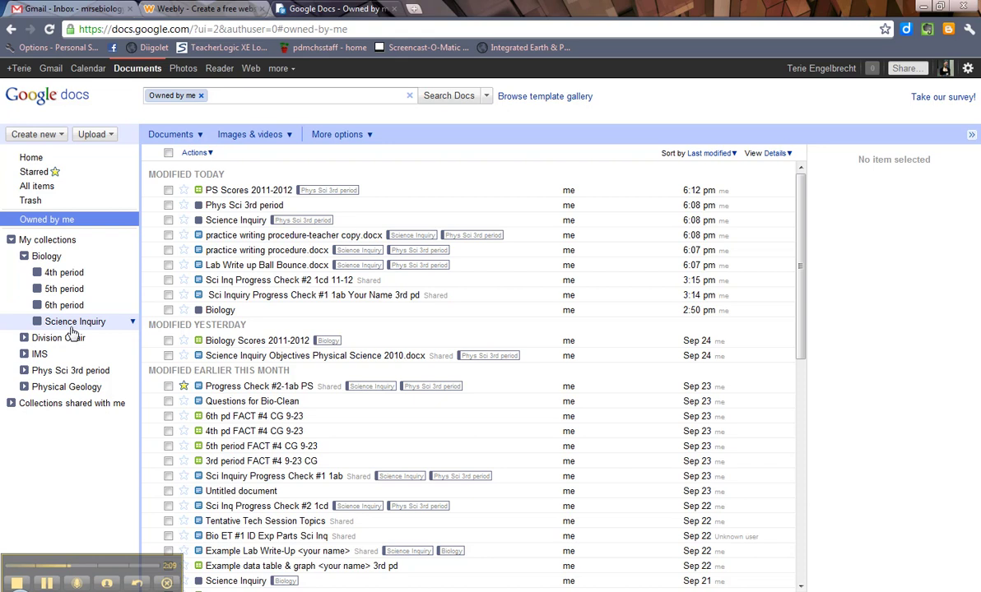
left_click(132, 277)
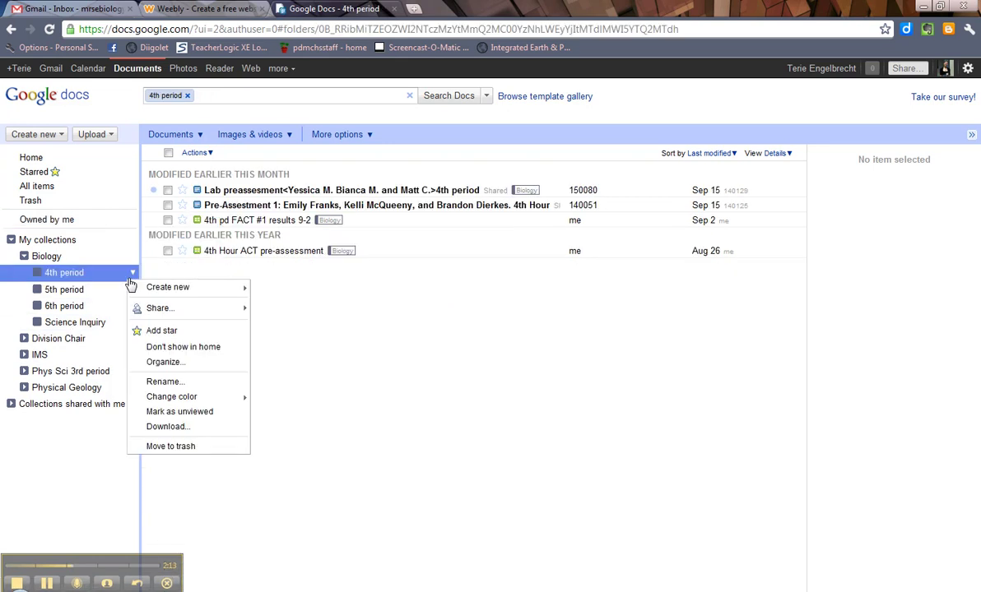
mouse_move(198, 289)
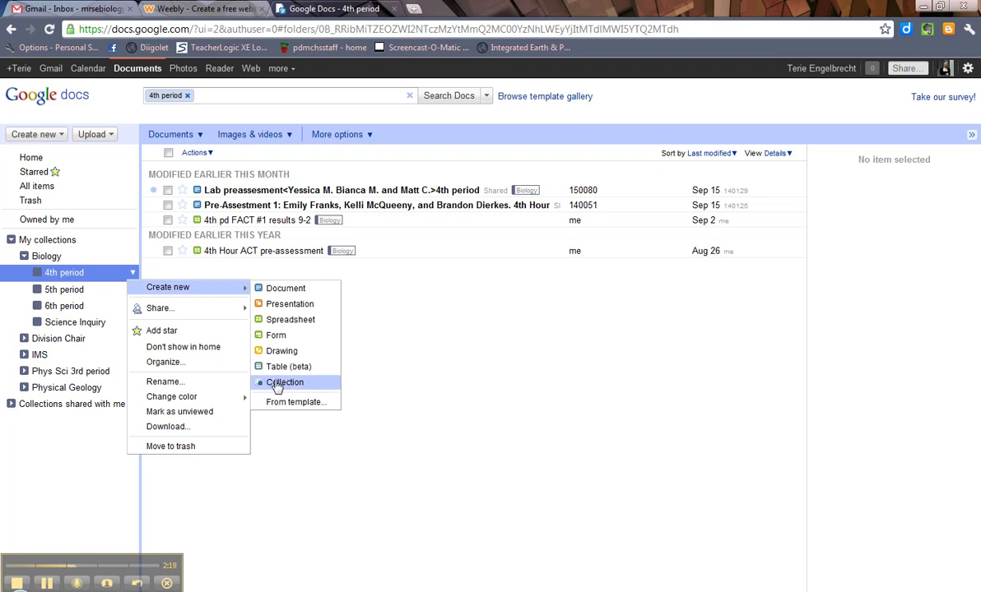
Show the contents of the Biology collection and filter them to text documents
left_click(25, 257)
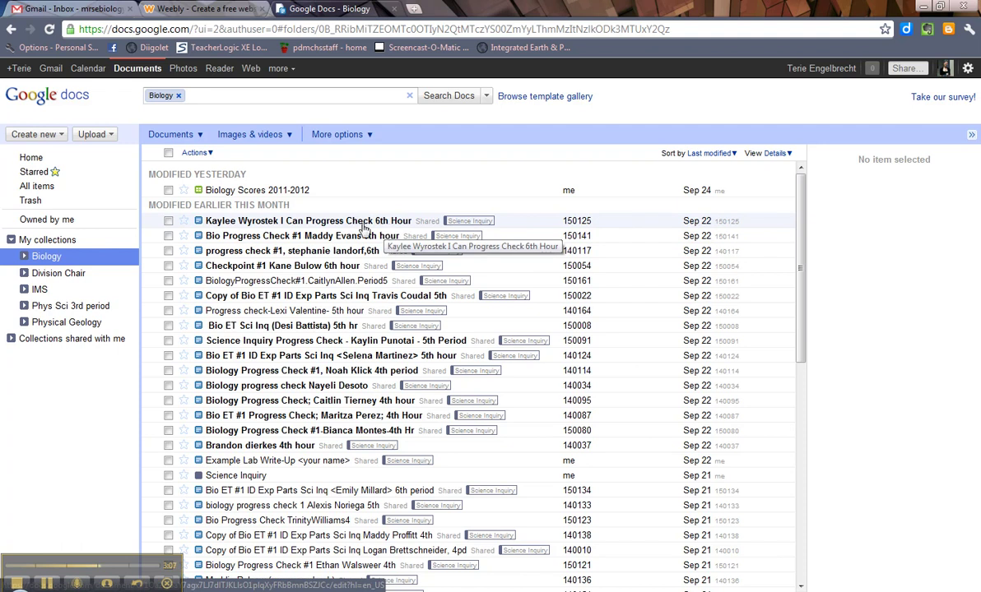
left_click(198, 136)
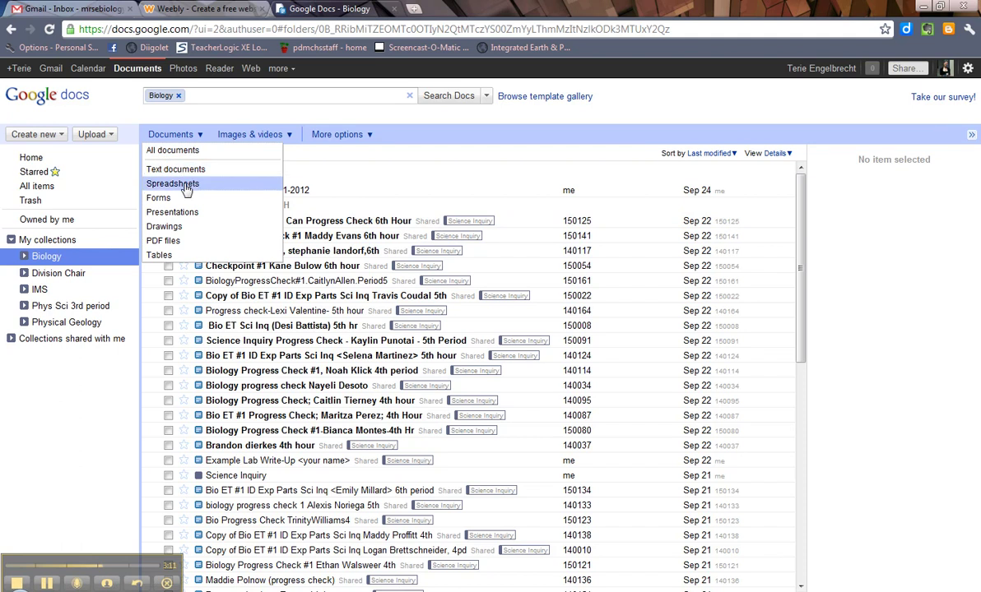
left_click(198, 138)
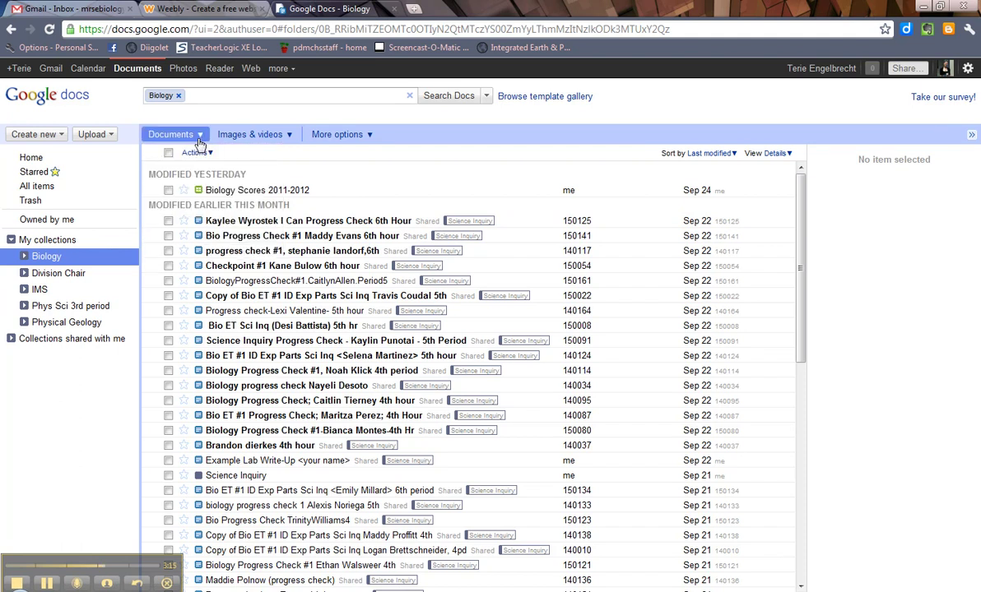
left_click(199, 138)
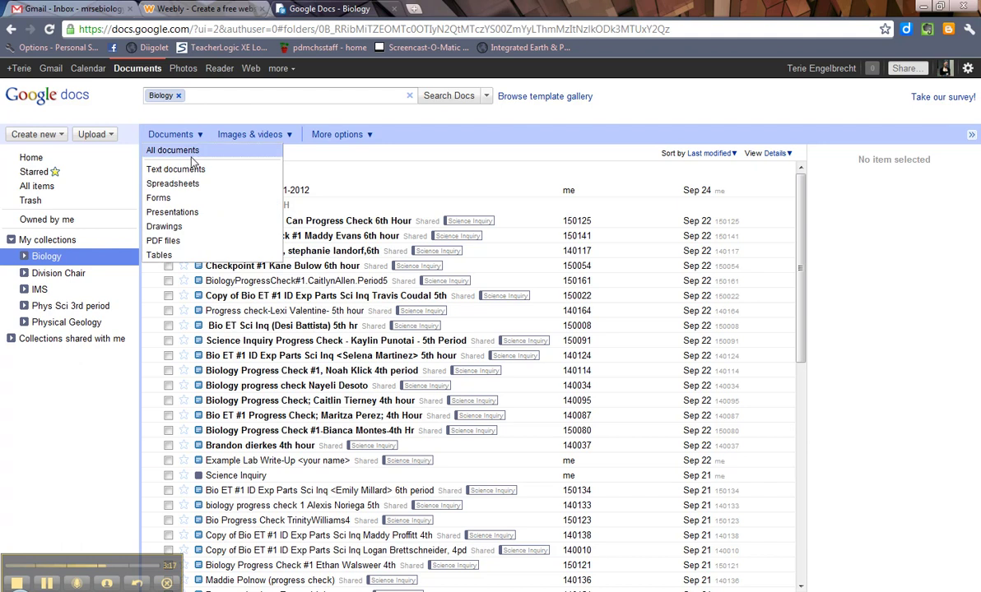
left_click(190, 170)
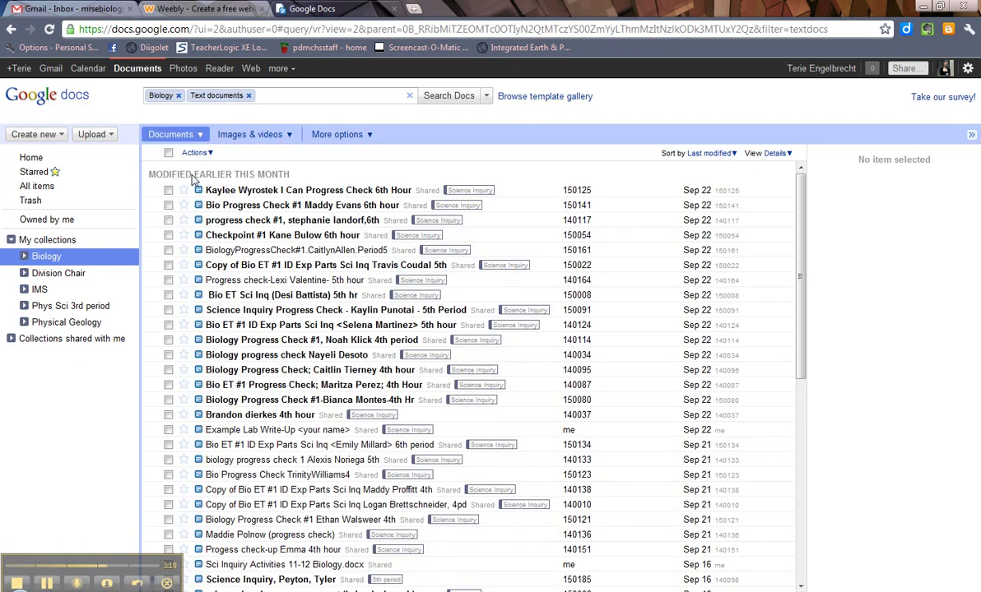
Switch the Biology collection's document type filter to presentations, and after that to forms
left_click(196, 134)
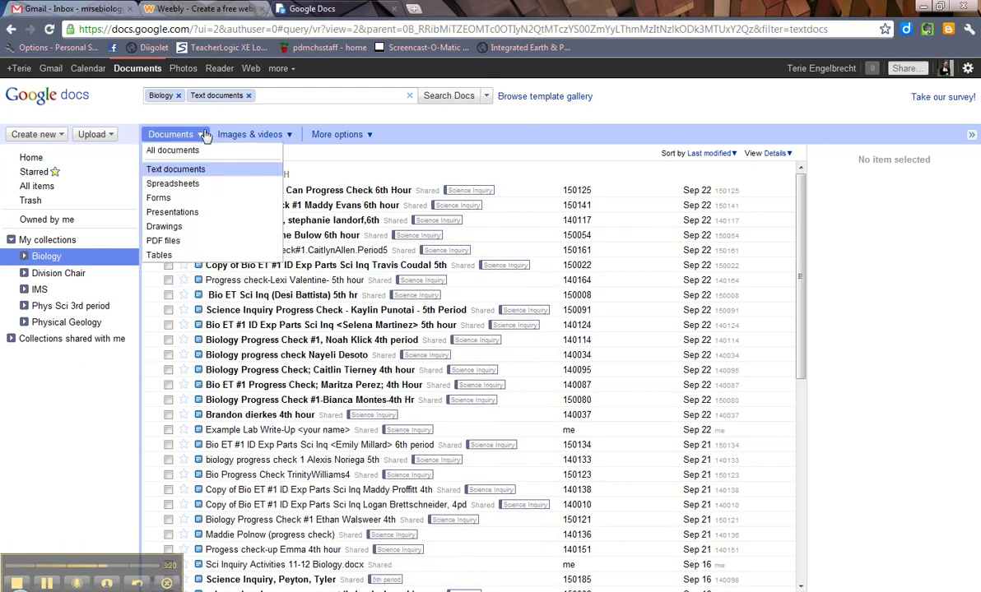
left_click(189, 213)
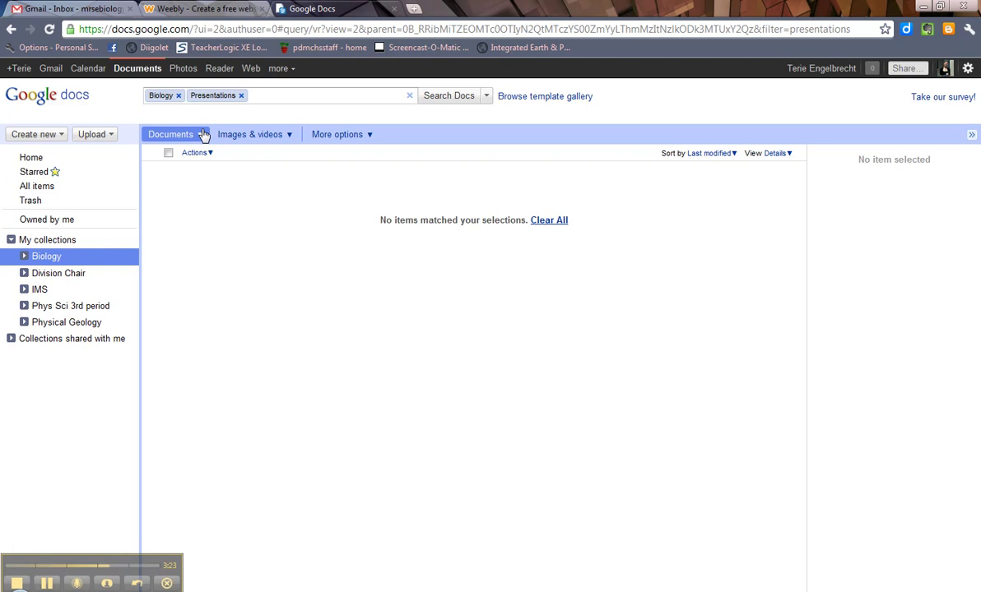
left_click(204, 134)
left_click(184, 198)
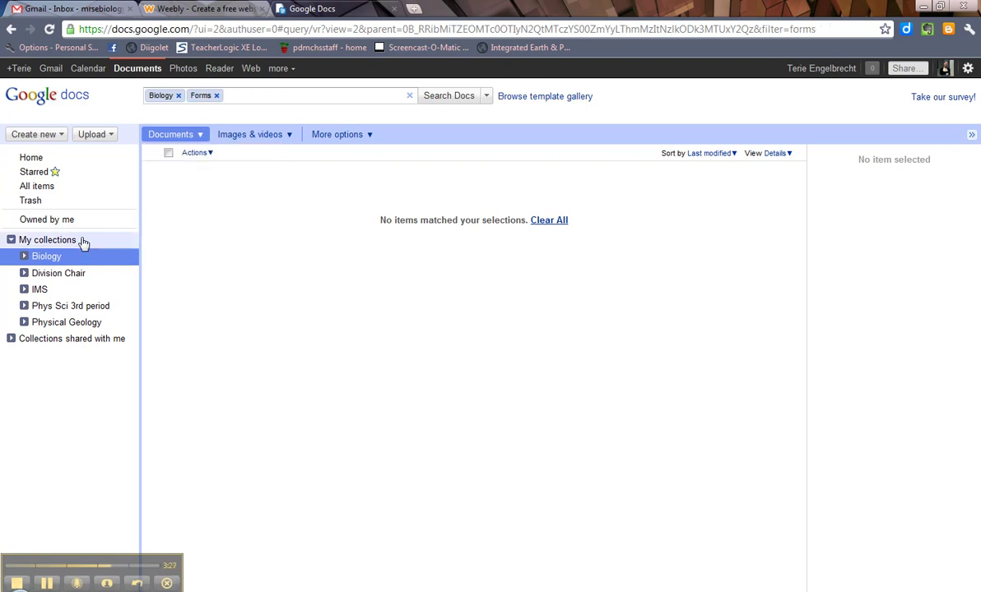
List the items owned by me and filter them to forms only
left_click(37, 220)
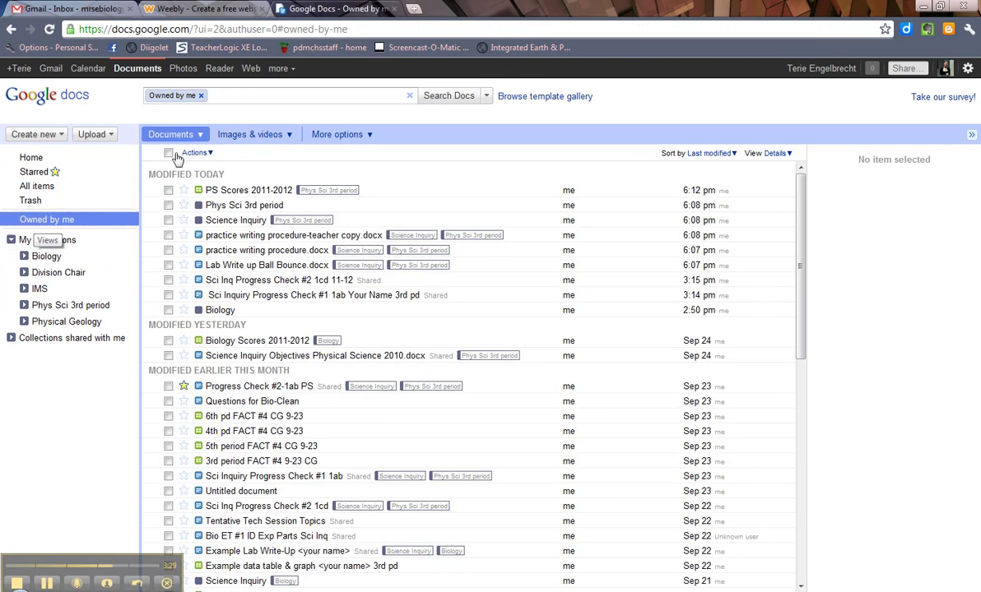
left_click(187, 135)
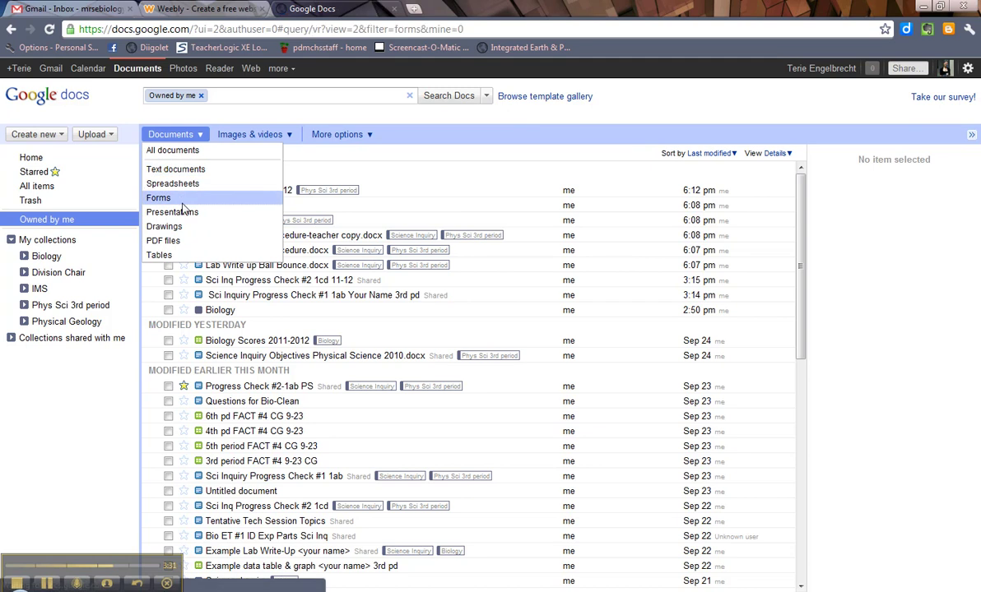
left_click(184, 199)
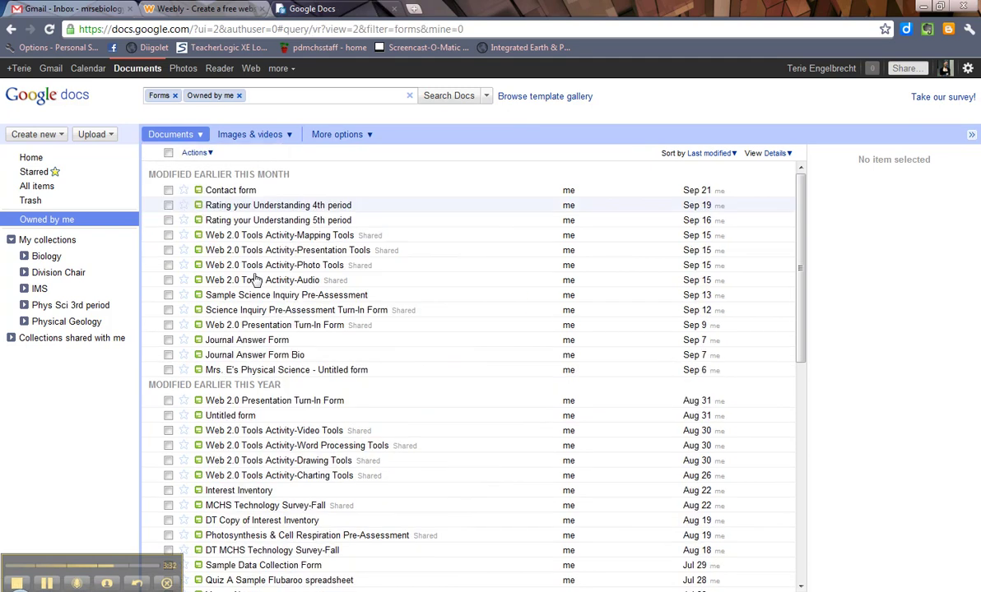
Review the image and video filters and the additional visibility and ownership filters without applying any
left_click(286, 136)
left_click(285, 134)
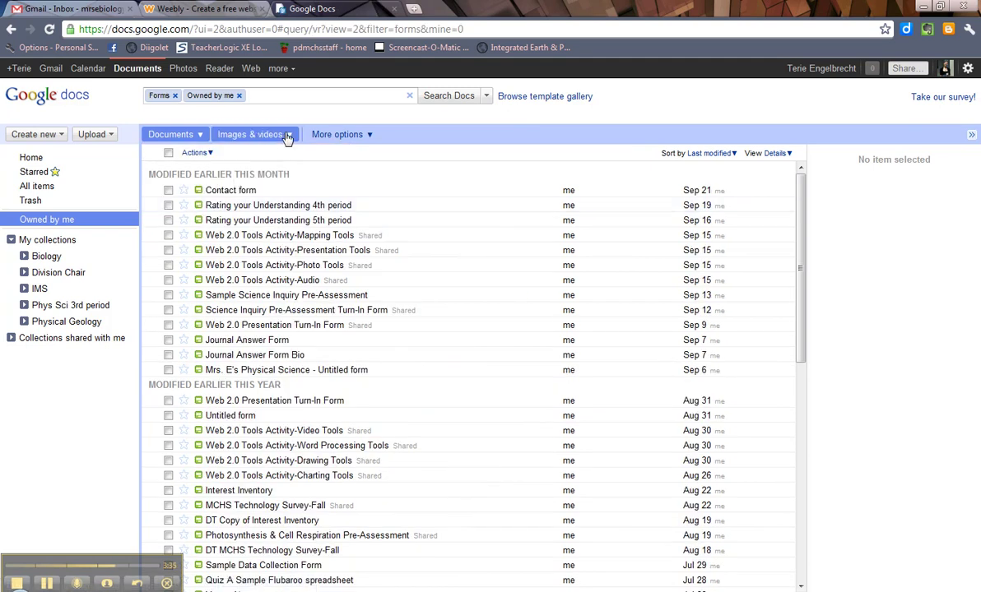
left_click(368, 136)
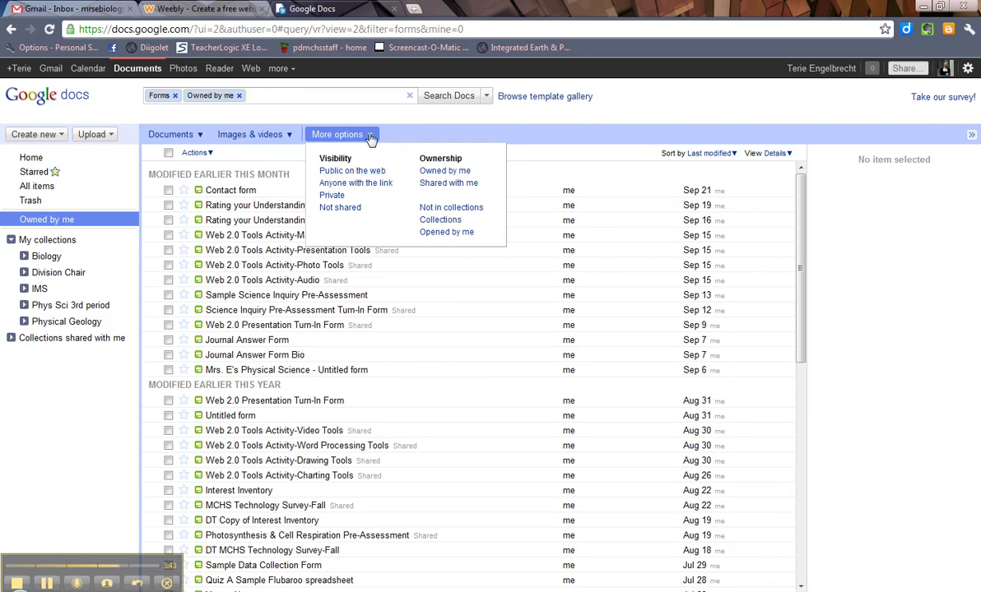
left_click(370, 135)
left_click(371, 135)
left_click(487, 131)
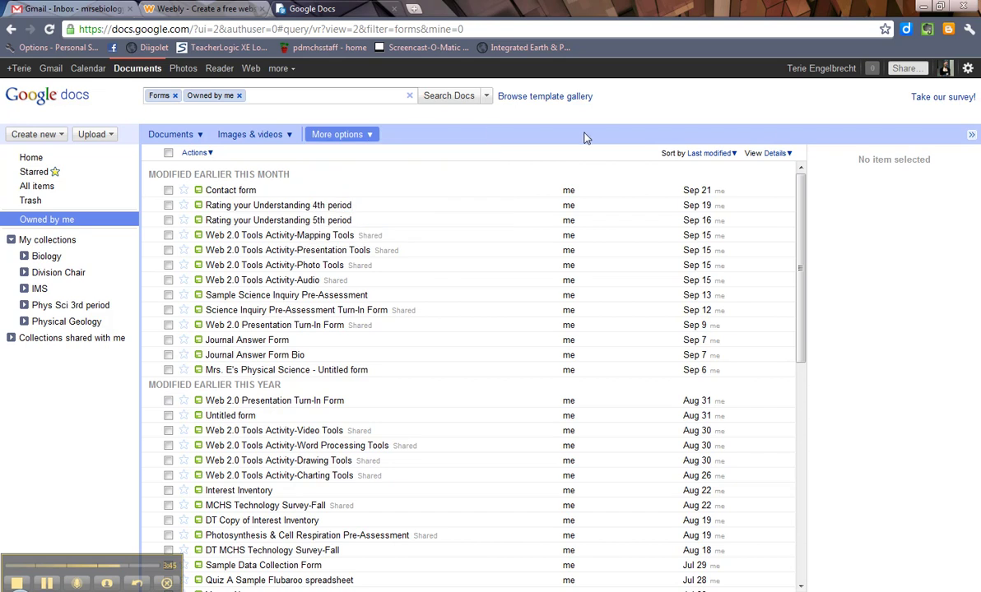
Check the sorting and view-mode choices, and show the details of the Rating your Understanding 4th period form
left_click(732, 156)
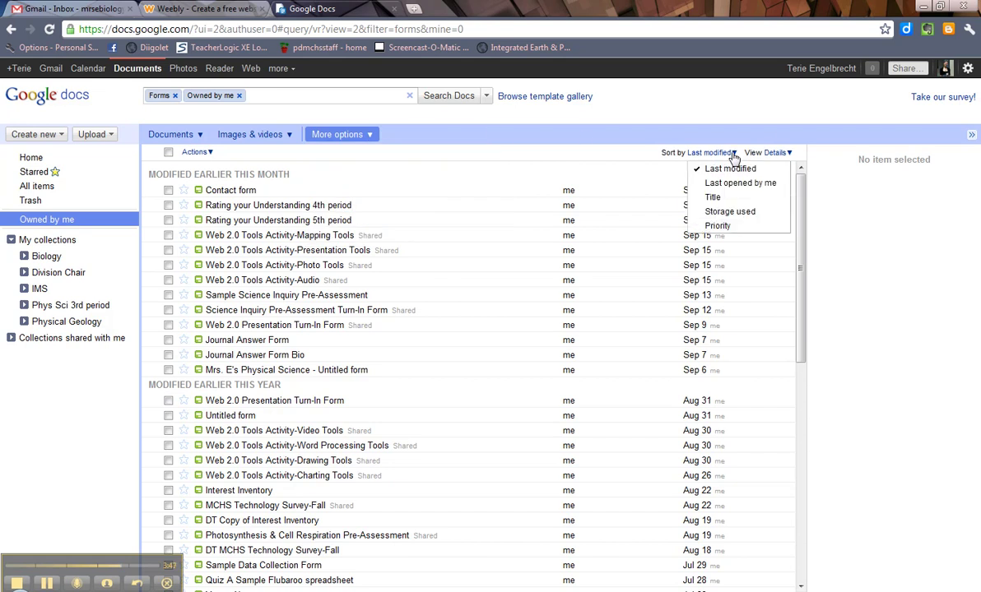
left_click(787, 154)
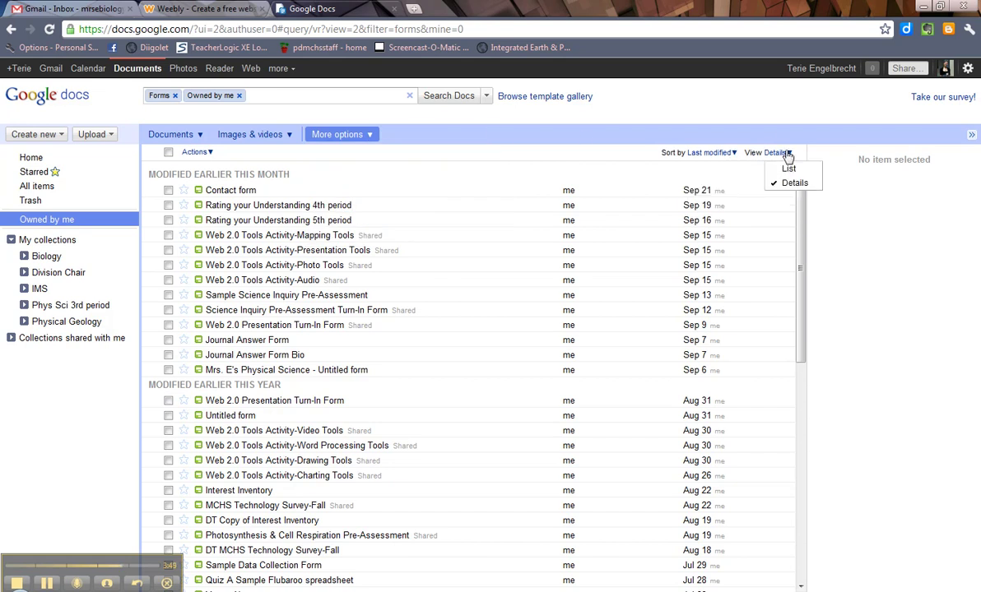
left_click(787, 153)
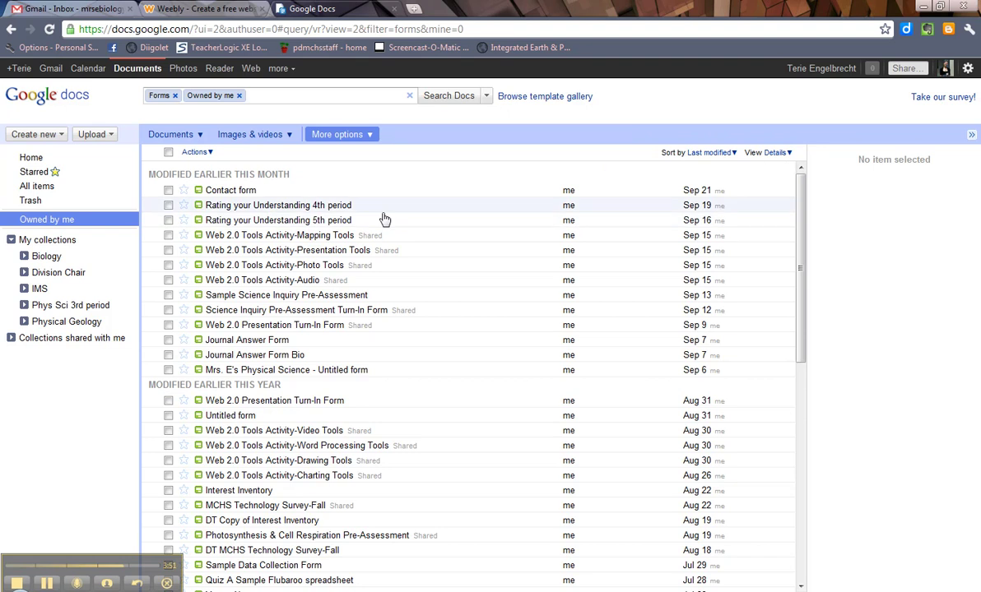
left_click(421, 207)
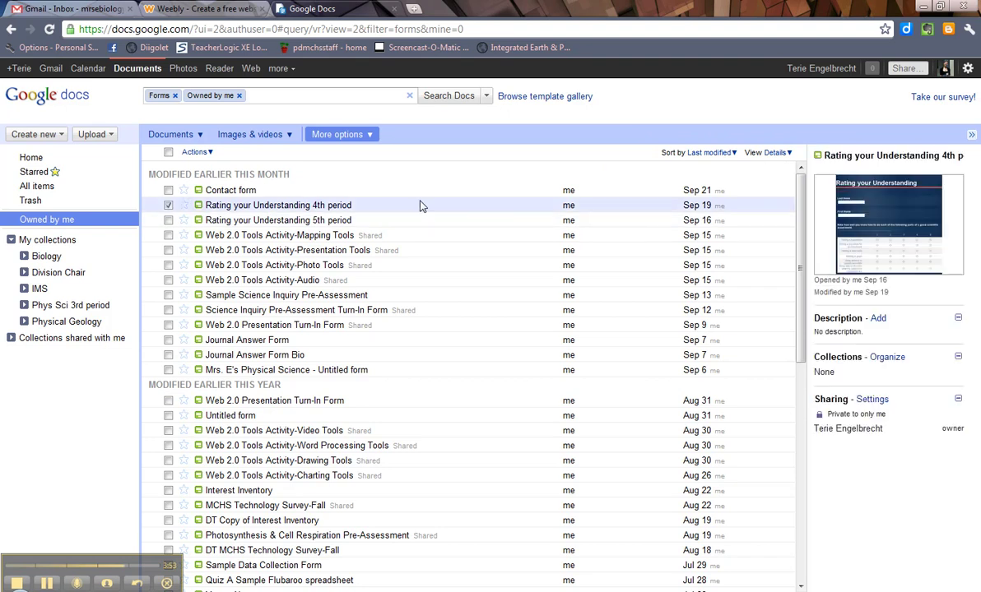